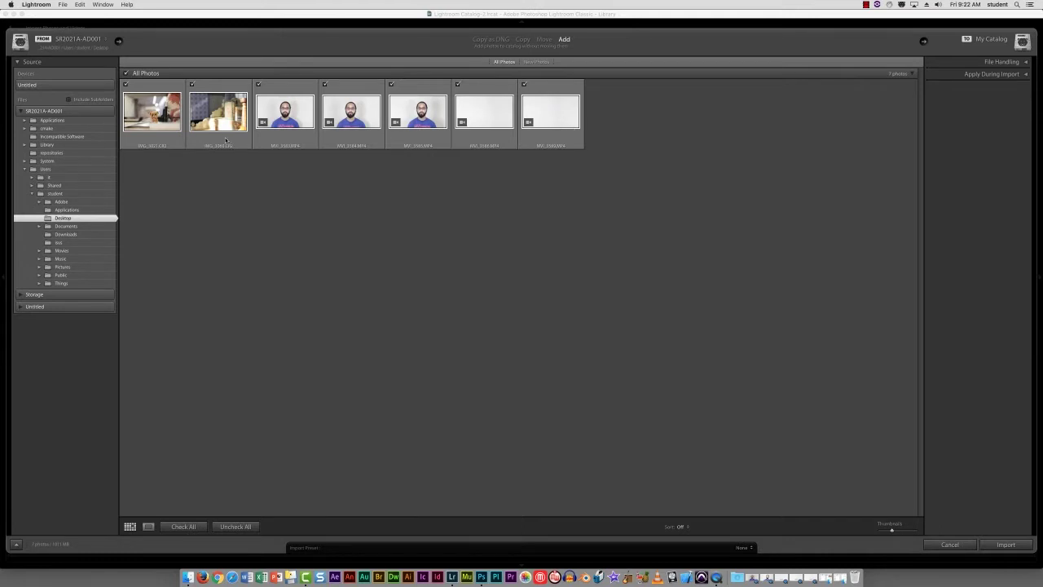
# - Deselect all files and import only the first photo, the teddy bear shot IMG_3021.CR2, into the catalog
pyautogui.click(126, 74)
pyautogui.click(126, 85)
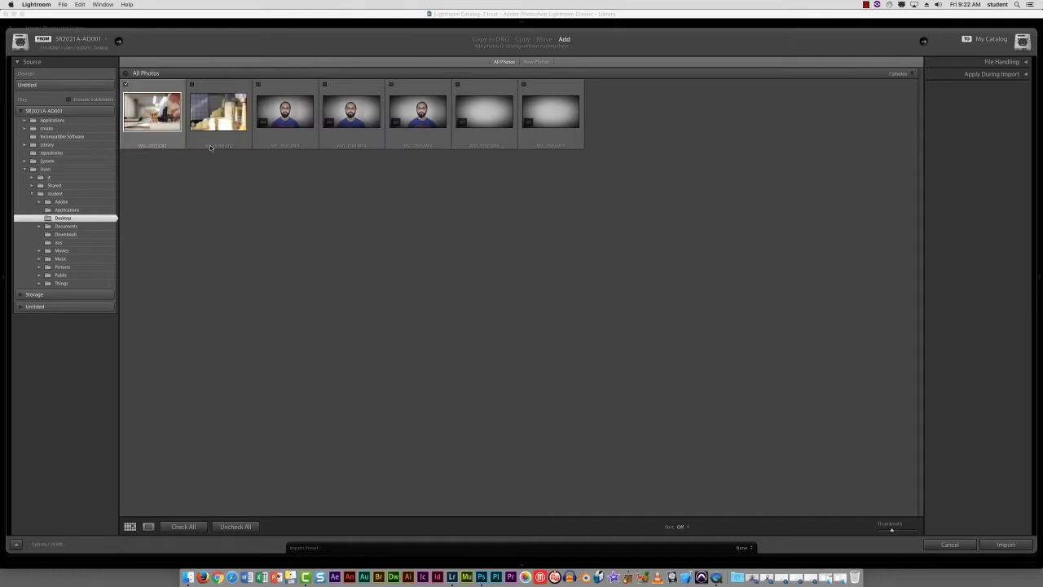
pyautogui.click(1007, 545)
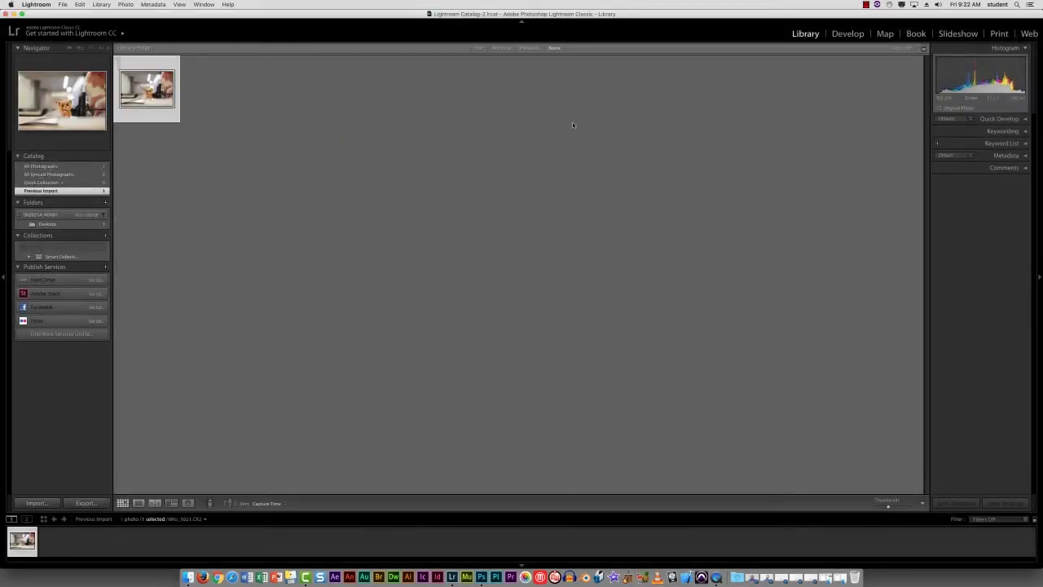
# - Crop the photo in the Develop module to the 4 x 5 / 8 x 10 aspect ratio, shifting the image slightly left within the frame
pyautogui.click(849, 35)
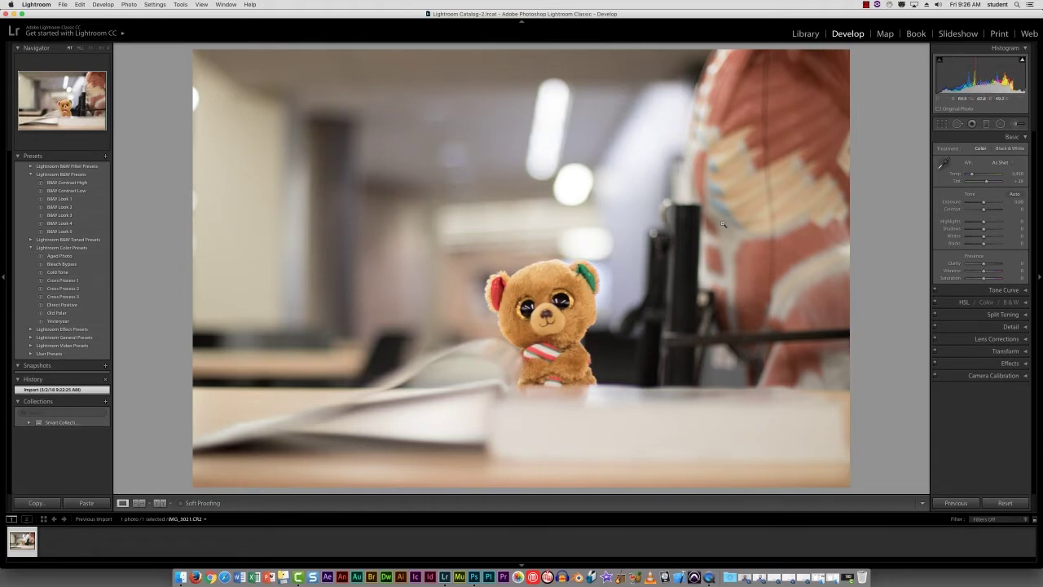
pyautogui.click(943, 125)
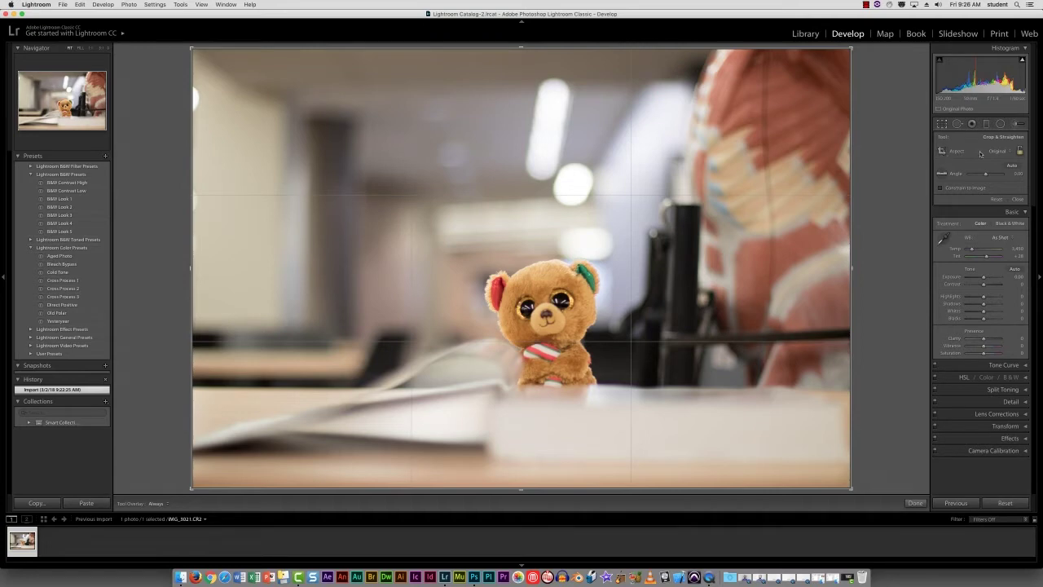
pyautogui.click(1011, 154)
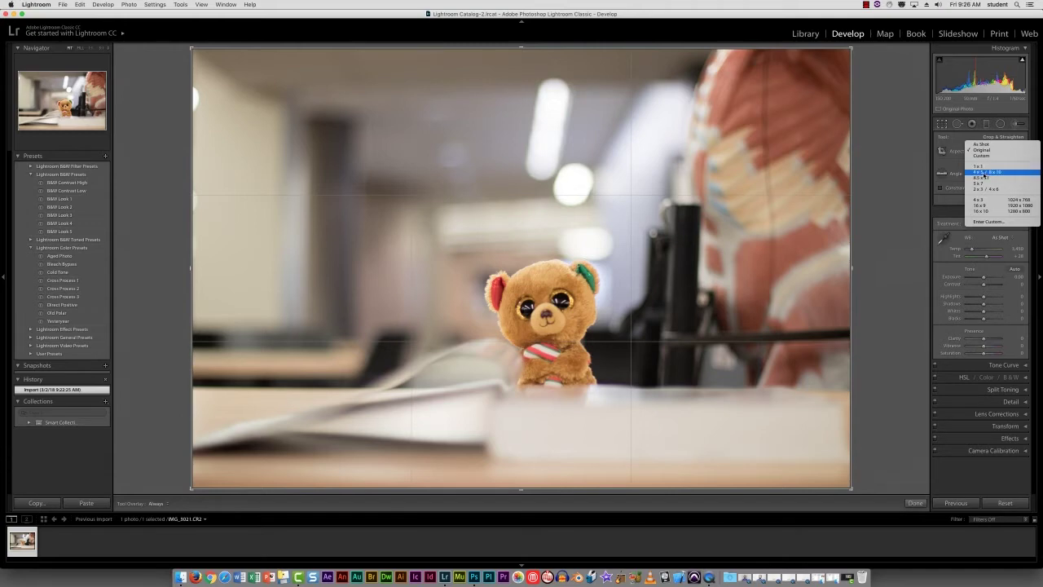
pyautogui.click(986, 173)
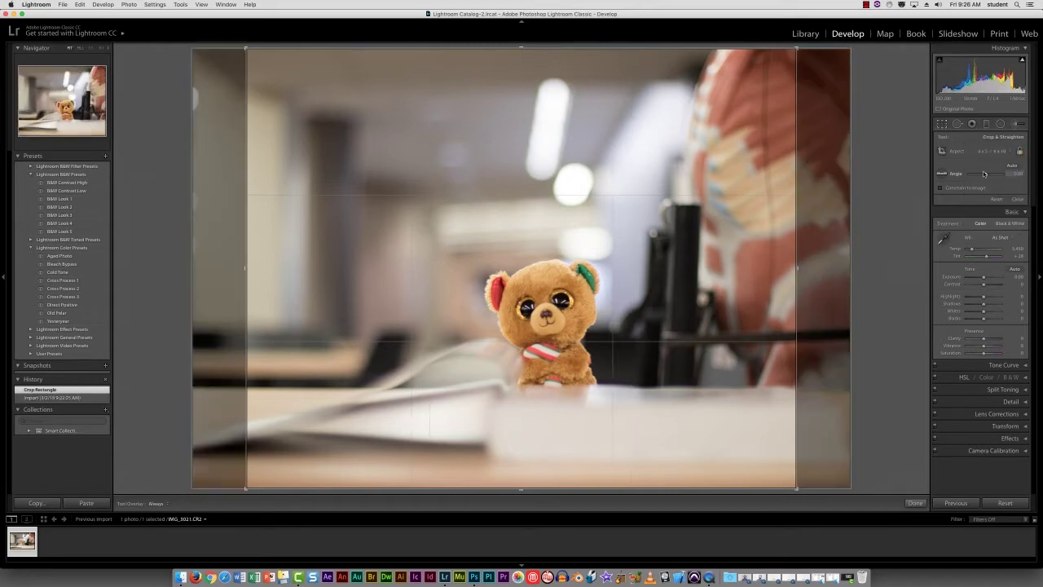
pyautogui.moveTo(674, 243); pyautogui.dragTo(645, 233)
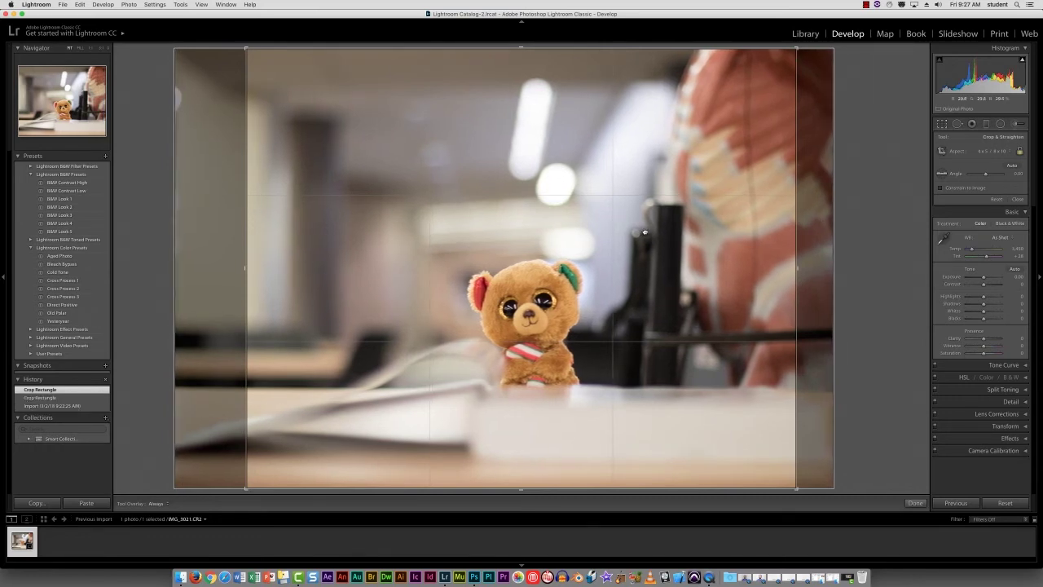
pyautogui.click(958, 125)
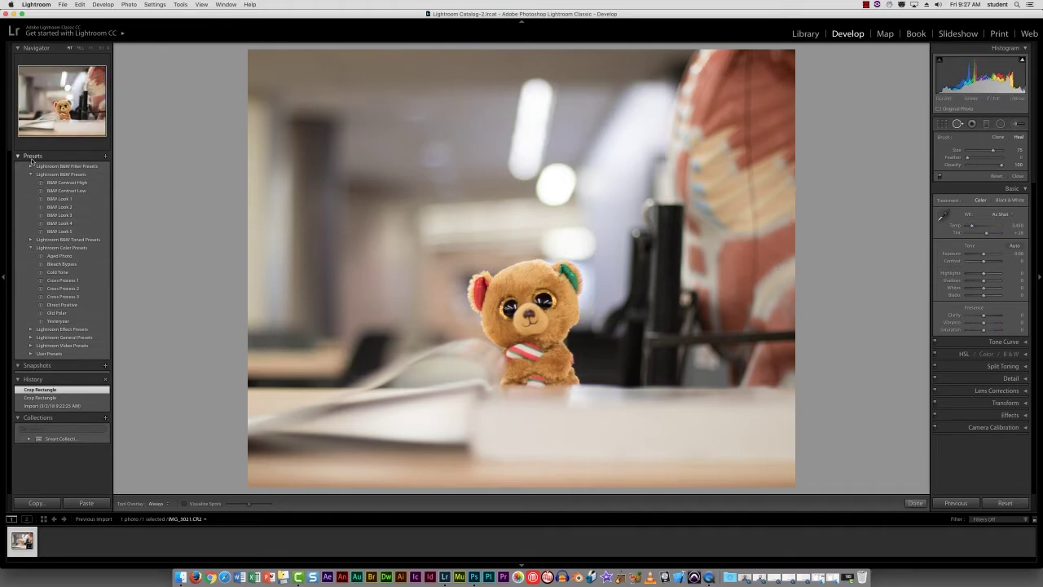
# - Try the B&W Look 2, B&W Look 4, Cold Tone and Cross Process 3 presets on the cropped photo
pyautogui.click(59, 207)
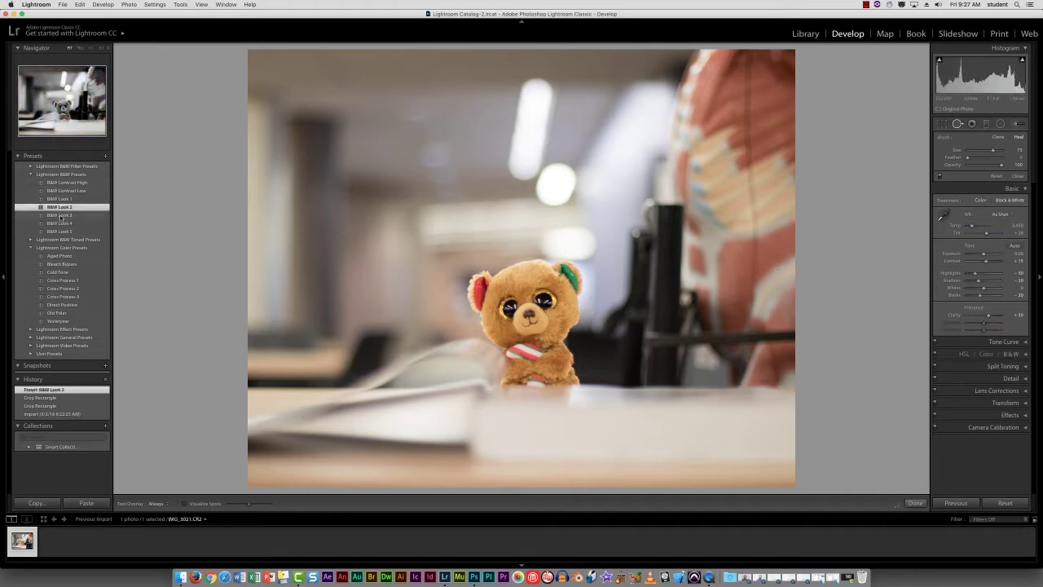
pyautogui.click(60, 223)
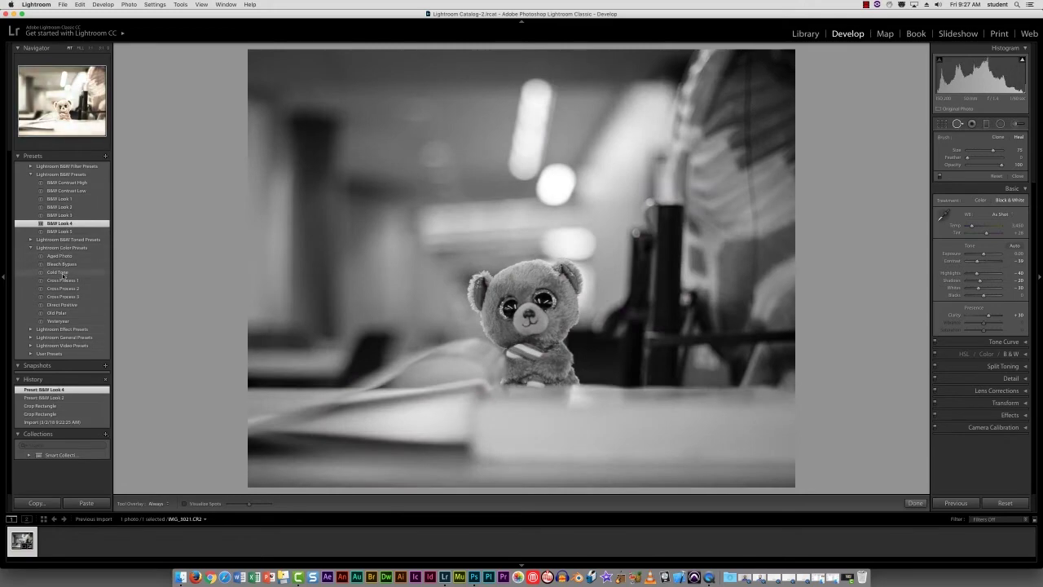
pyautogui.click(63, 272)
pyautogui.click(63, 297)
# - Apply the Old Polar color preset to the photo and review its HSL hue adjustments
pyautogui.click(57, 313)
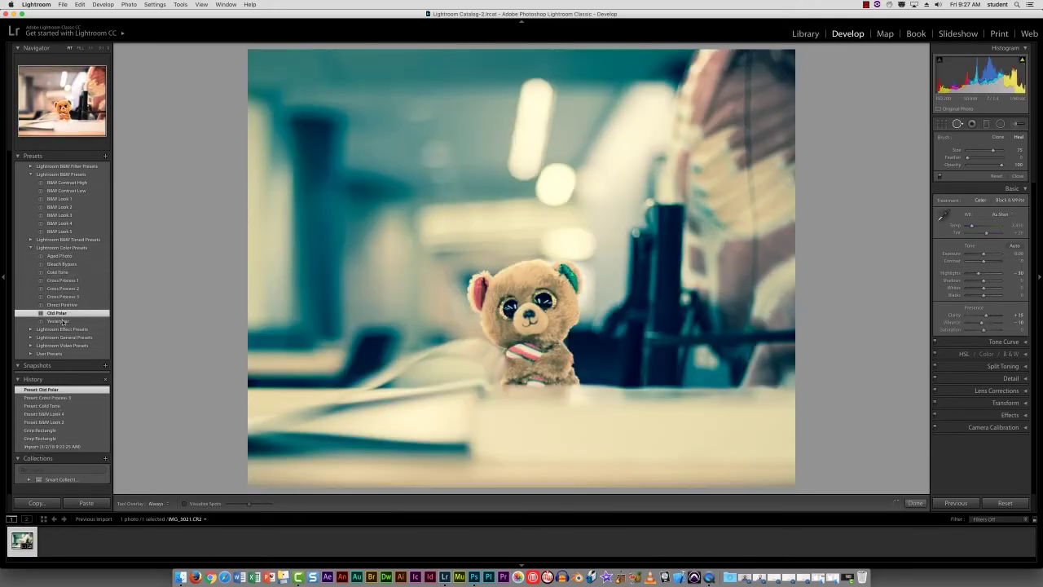
pyautogui.click(63, 354)
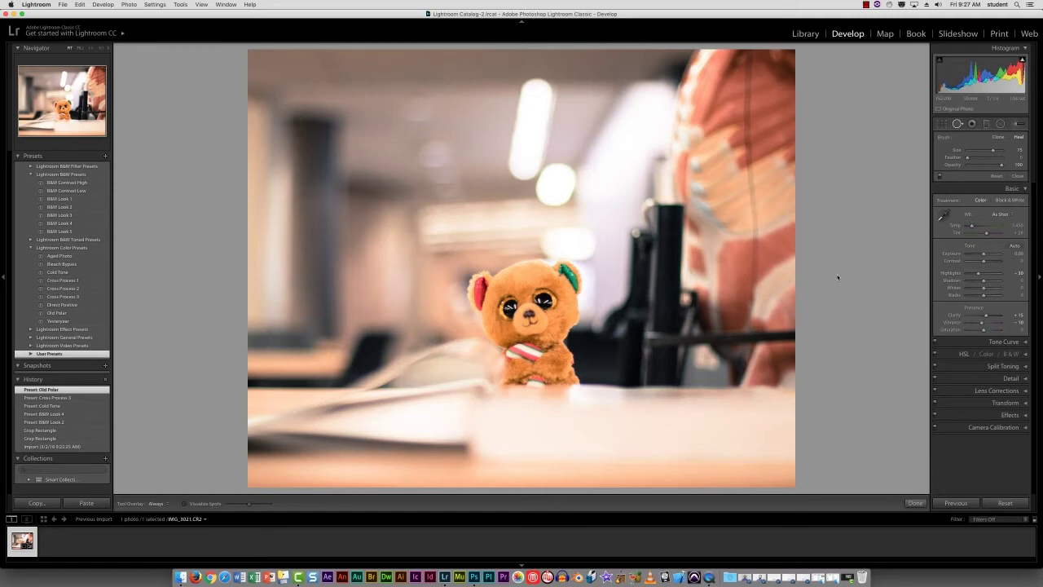
pyautogui.click(1025, 355)
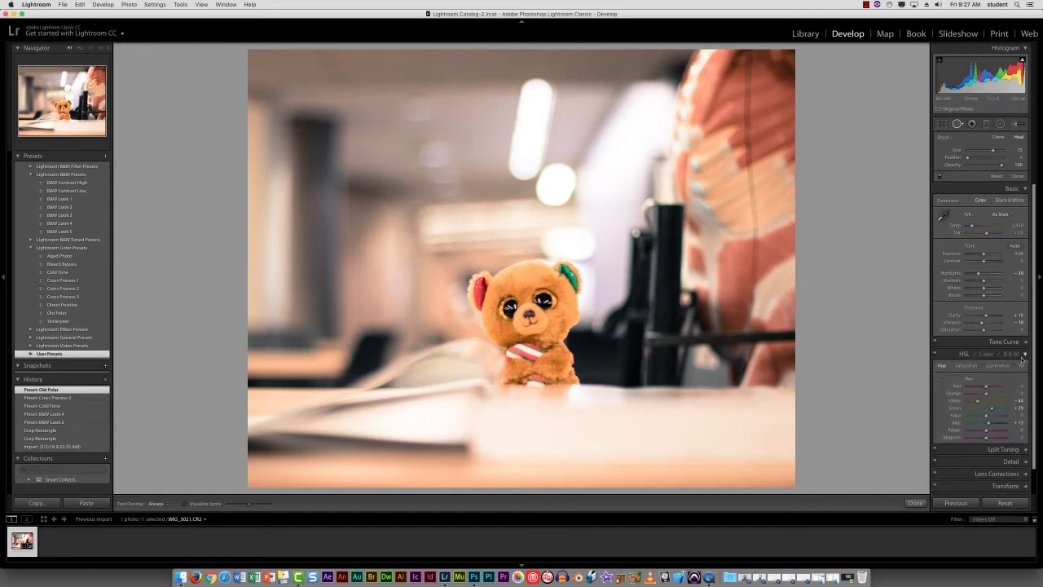
pyautogui.click(1026, 355)
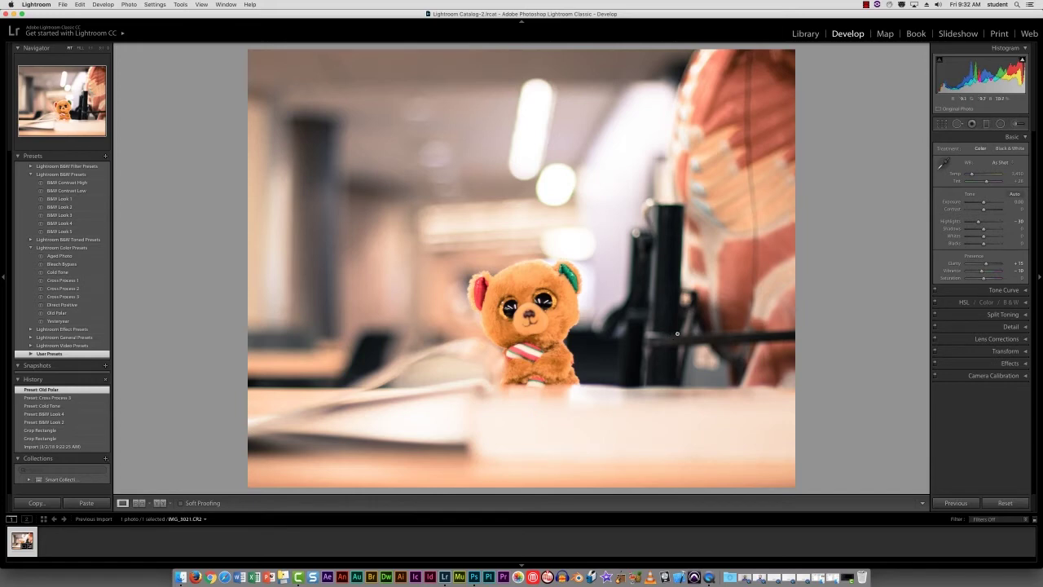
# - Start exporting the edited photo from the Library to the Desktop, without placing it in a subfolder
pyautogui.click(805, 34)
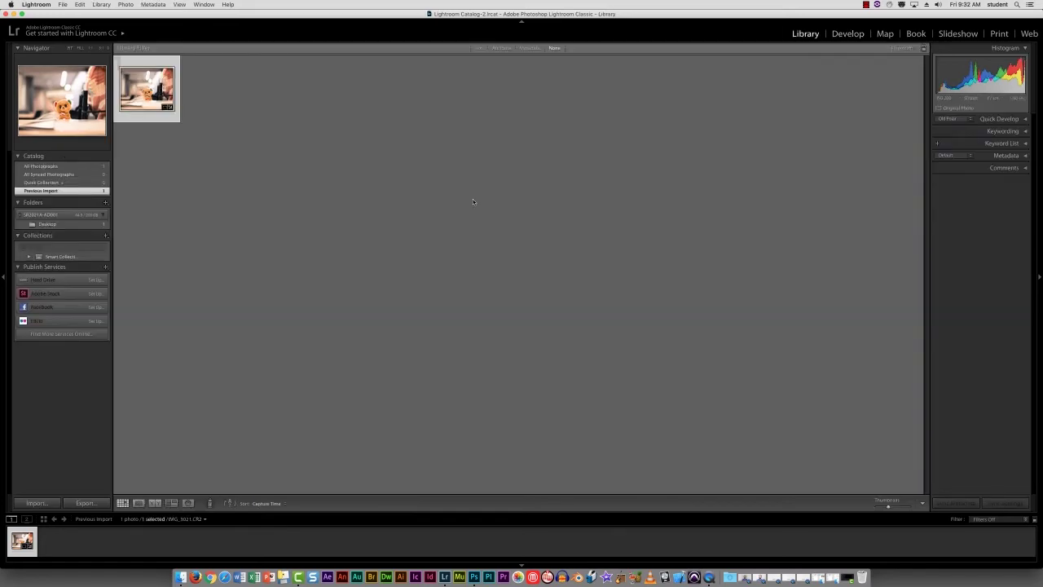
pyautogui.click(85, 503)
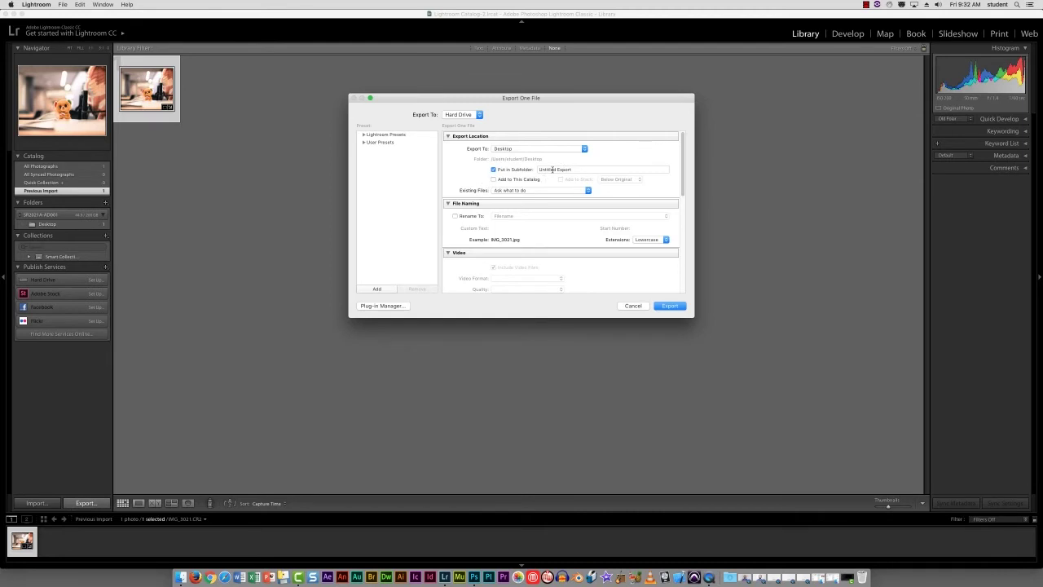
pyautogui.click(493, 170)
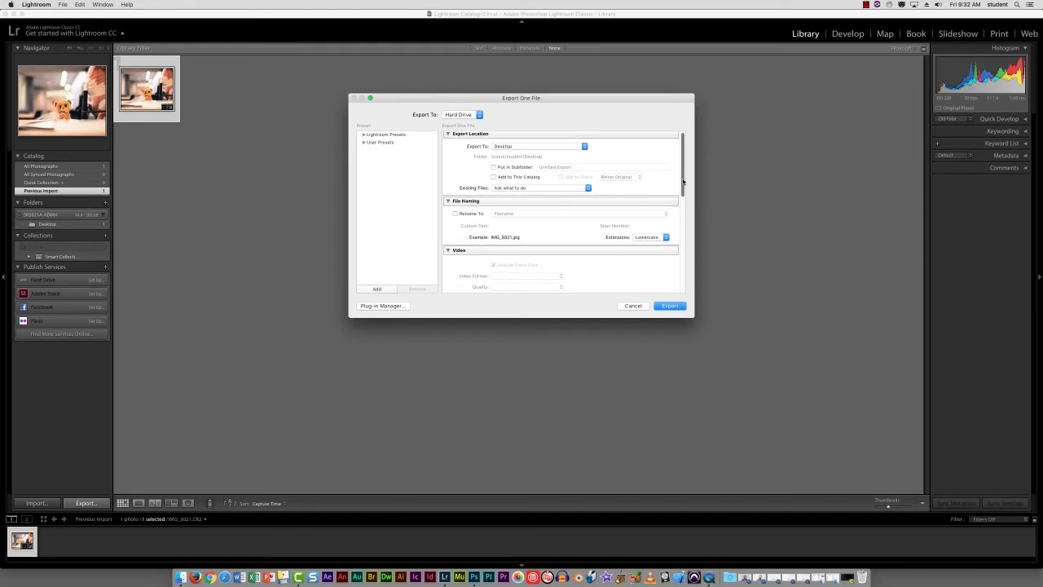
# - Set the JPEG quality in the export's file settings to 76
pyautogui.scroll(-2, 683, 191)
pyautogui.moveTo(683, 202); pyautogui.dragTo(685, 248)
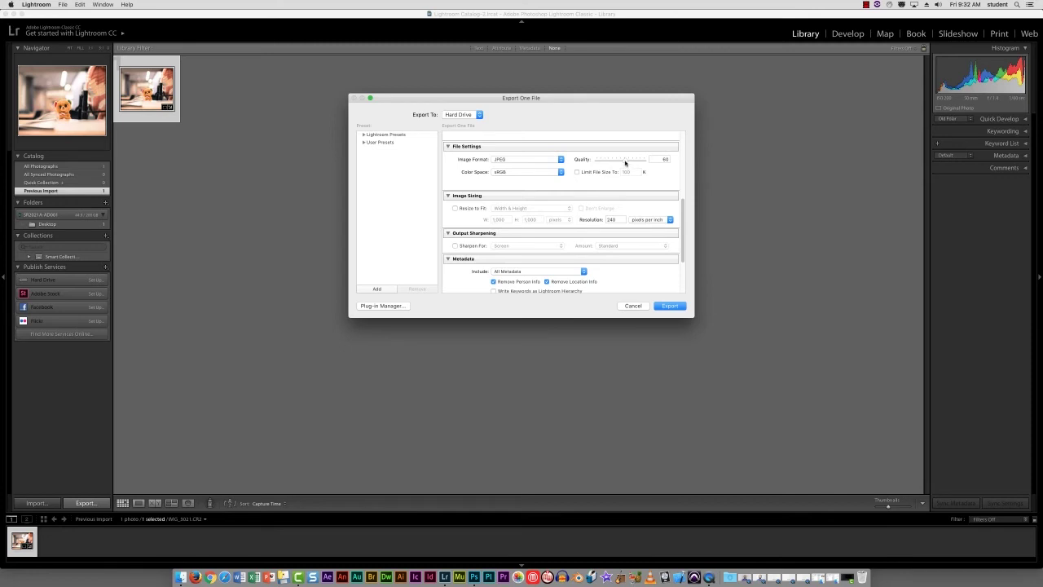
pyautogui.moveTo(625, 163); pyautogui.dragTo(632, 164)
# - Enable Resize to Fit for the export, base it on Short Edge, and enter a new edge length in pixels
pyautogui.click(455, 208)
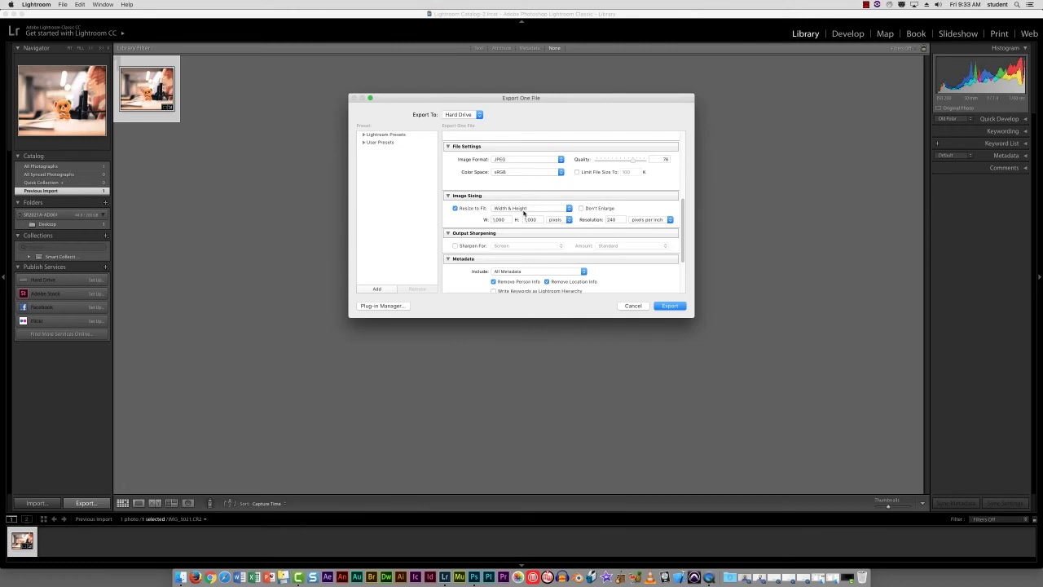
pyautogui.click(538, 213)
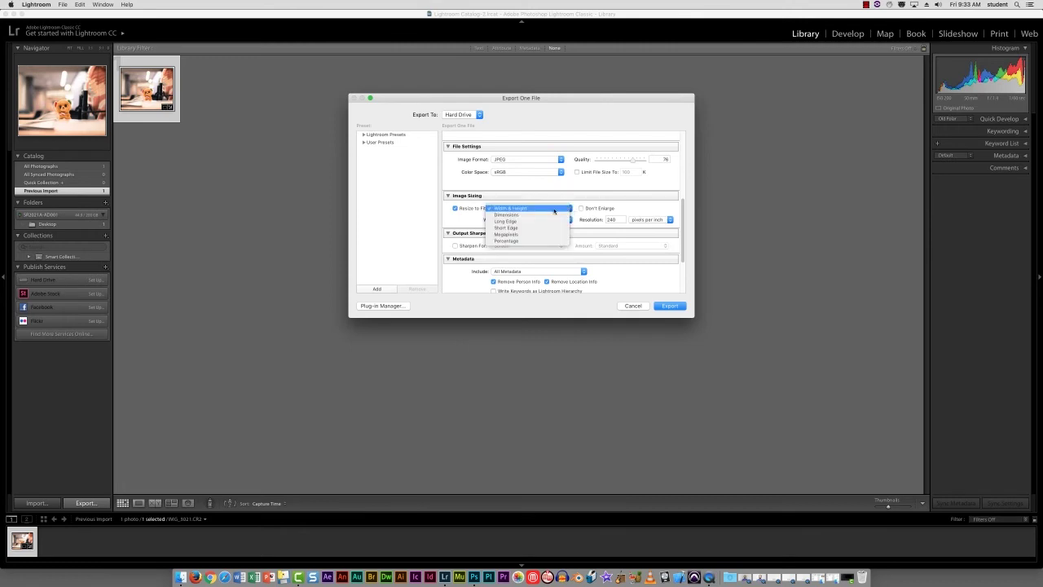
pyautogui.click(533, 231)
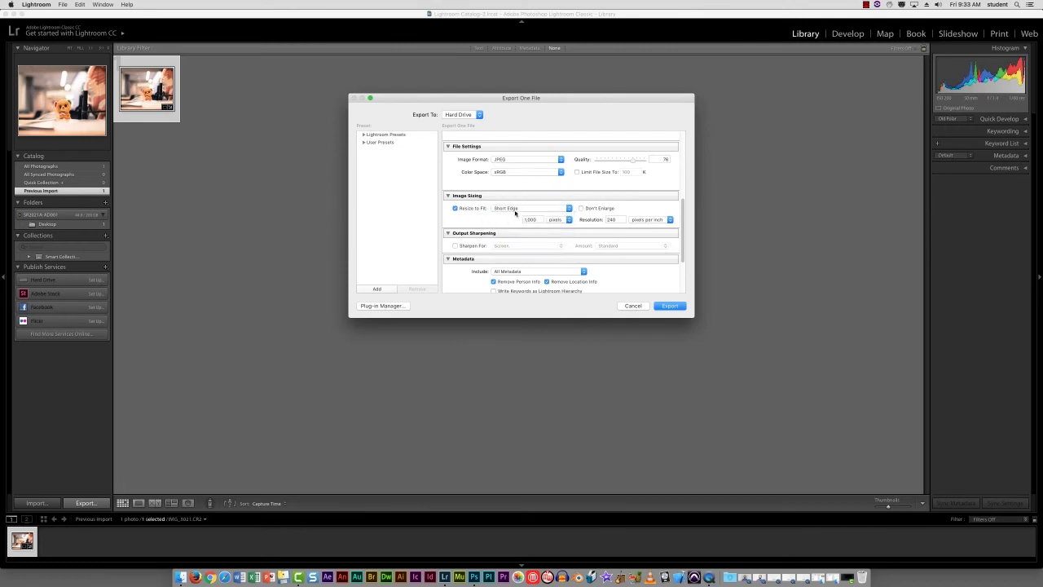
pyautogui.doubleClick(537, 220)
pyautogui.write('9')
# - Review the remaining export settings and export the photo
pyautogui.scroll(-3, 634, 233)
pyautogui.scroll(10, 602, 251)
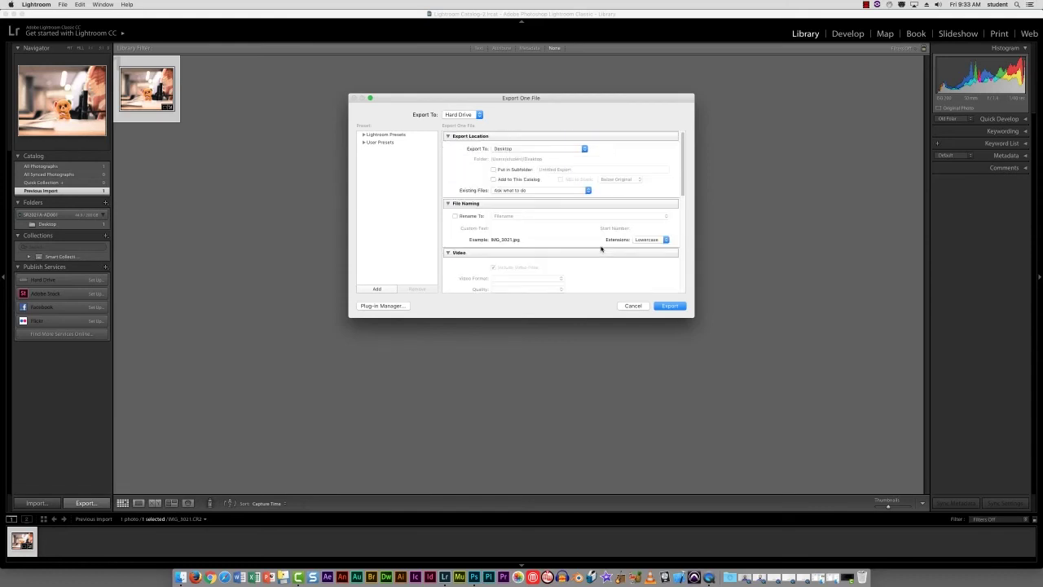
pyautogui.scroll(-10, 600, 248)
pyautogui.click(668, 307)
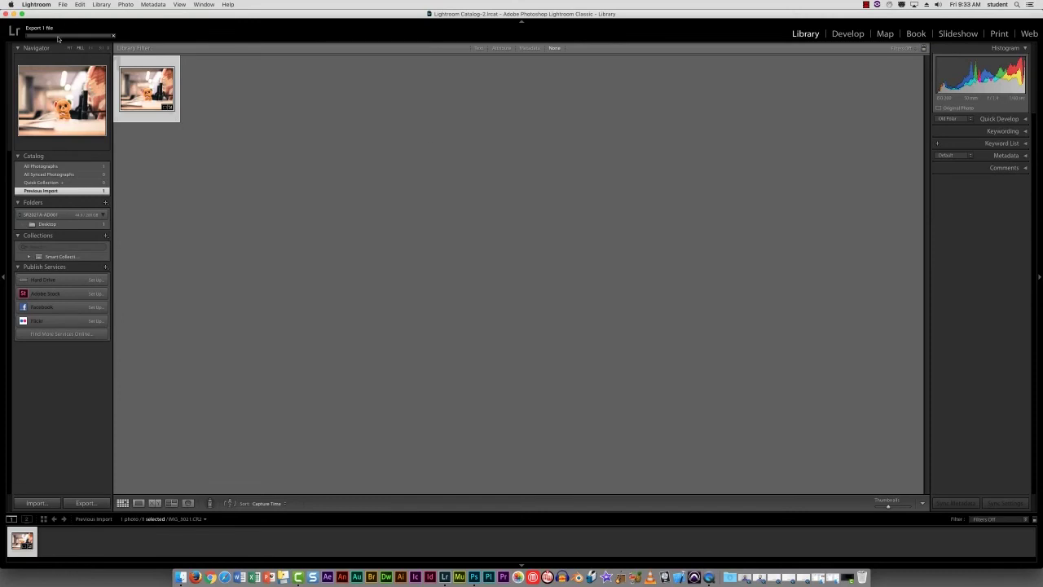
# - Minimize Lightroom, open the exported IMG_3021.jpg from the Desktop to check it, and put its preview window away
pyautogui.click(13, 13)
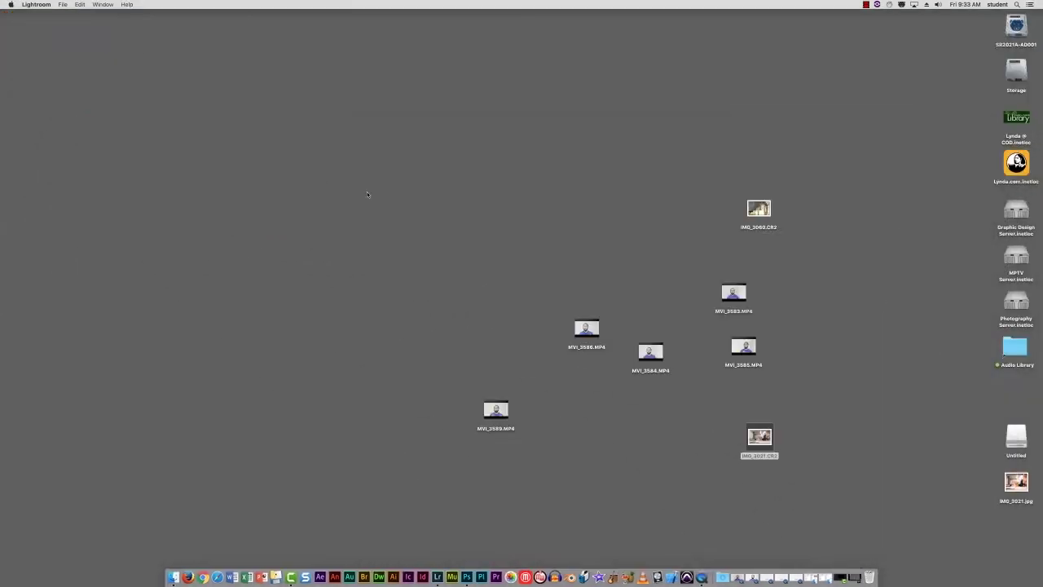
pyautogui.doubleClick(1019, 487)
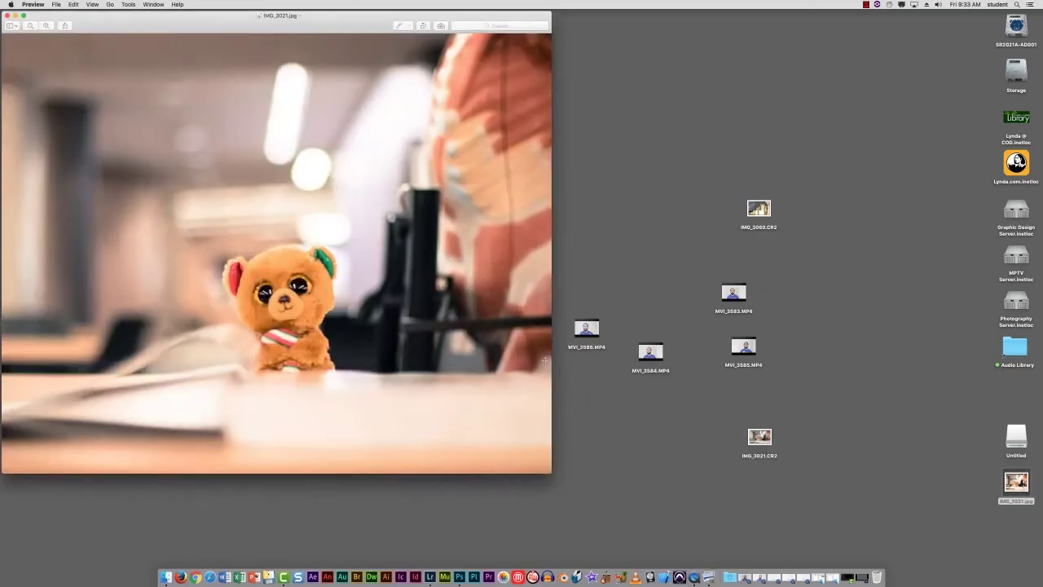
pyautogui.click(15, 16)
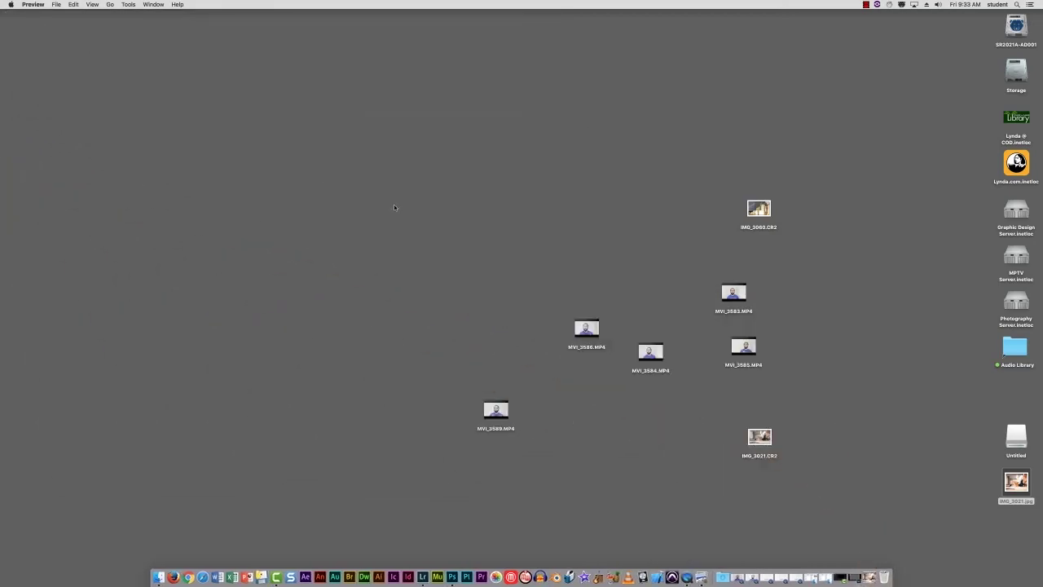